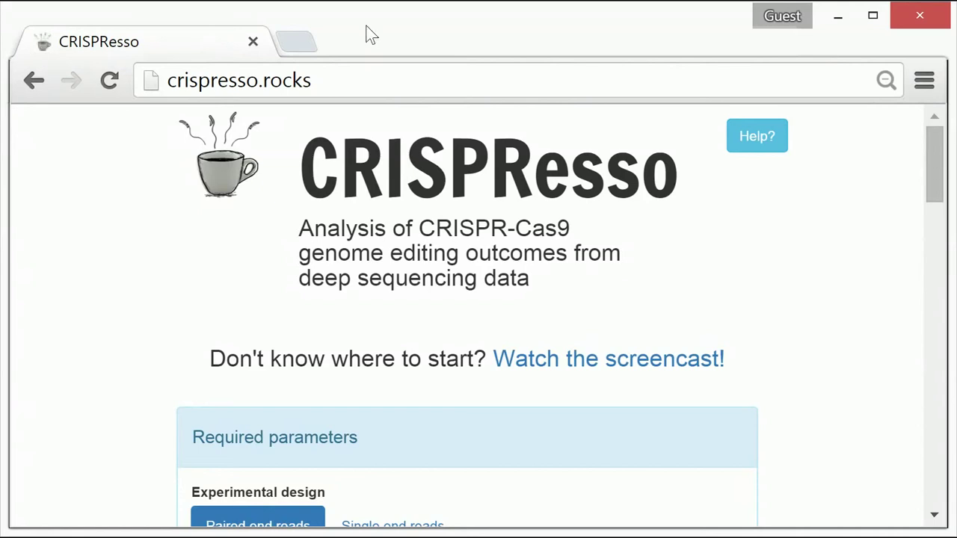
Load reads1.fastq.gz as Fastq file R1.
left_click(342, 82)
left_click(337, 83)
left_click_drag(932, 183, 935, 273)
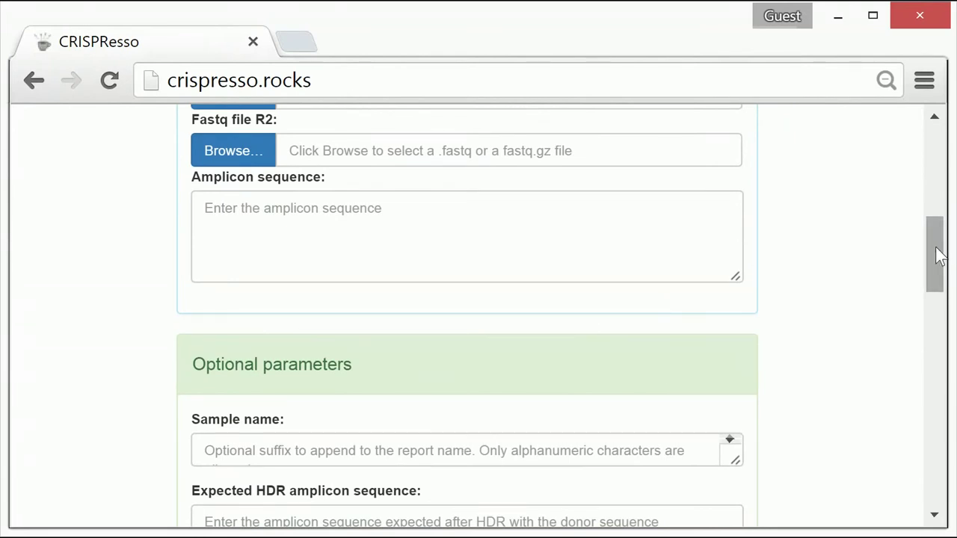
left_click_drag(935, 247, 934, 197)
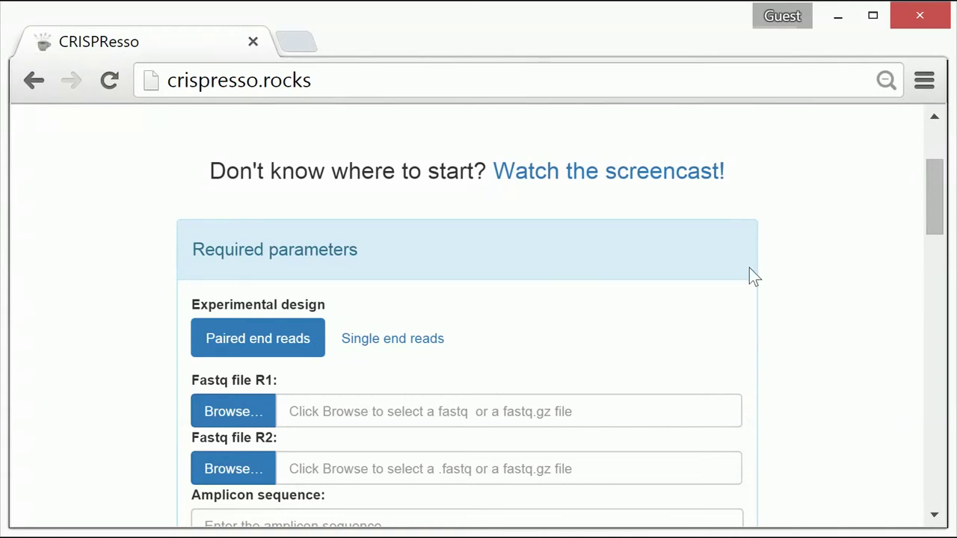
left_click_drag(933, 214, 934, 175)
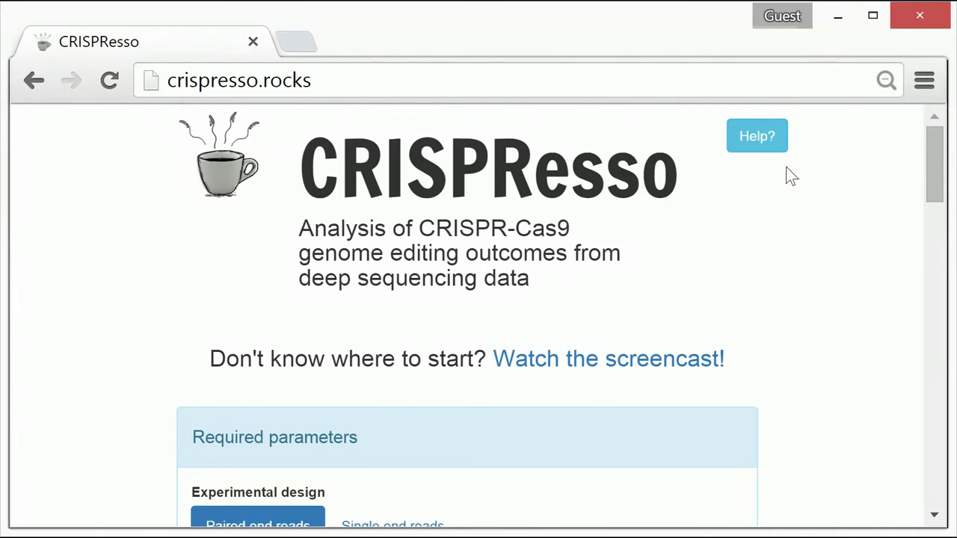
left_click_drag(935, 170, 946, 223)
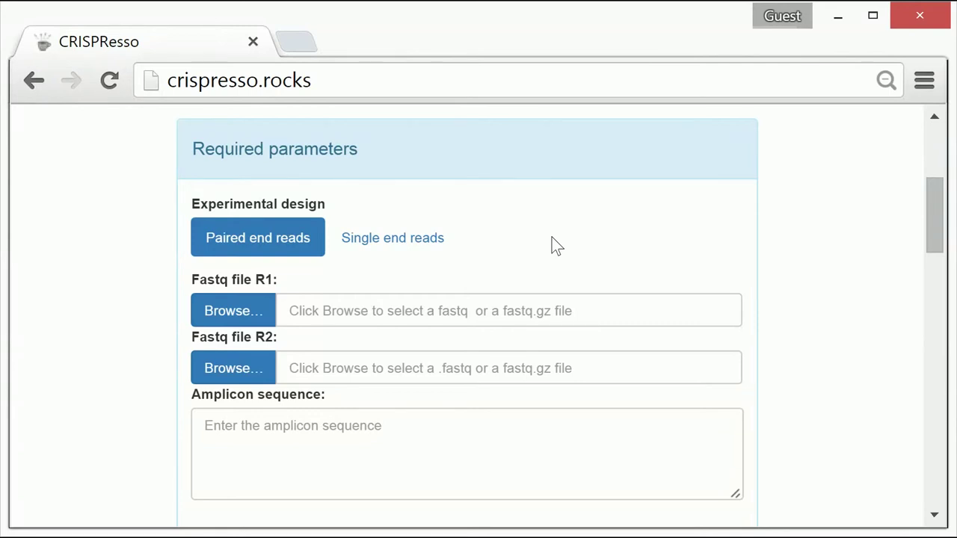
left_click(230, 314)
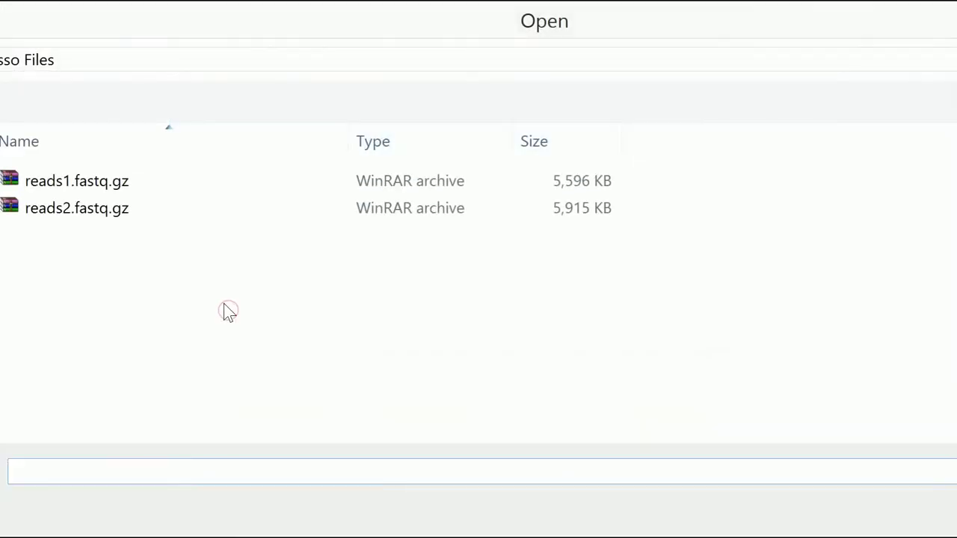
double_click(124, 189)
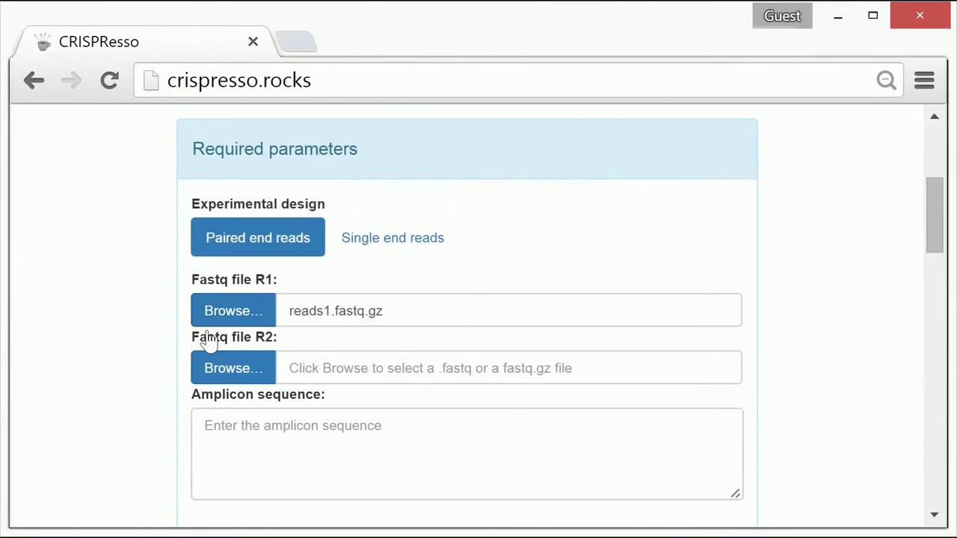
Load reads2.fastq.gz as Fastq file R2.
left_click(211, 368)
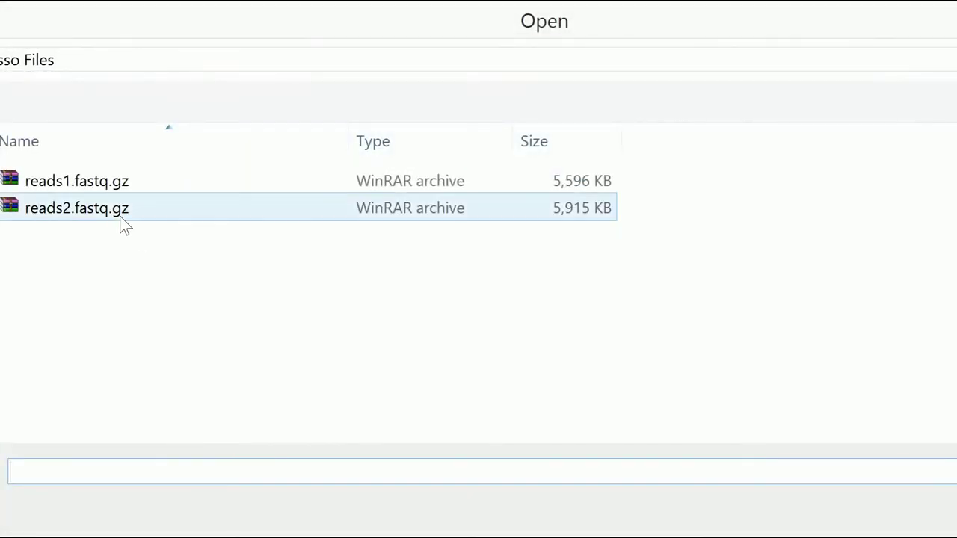
left_click(118, 211)
double_click(118, 210)
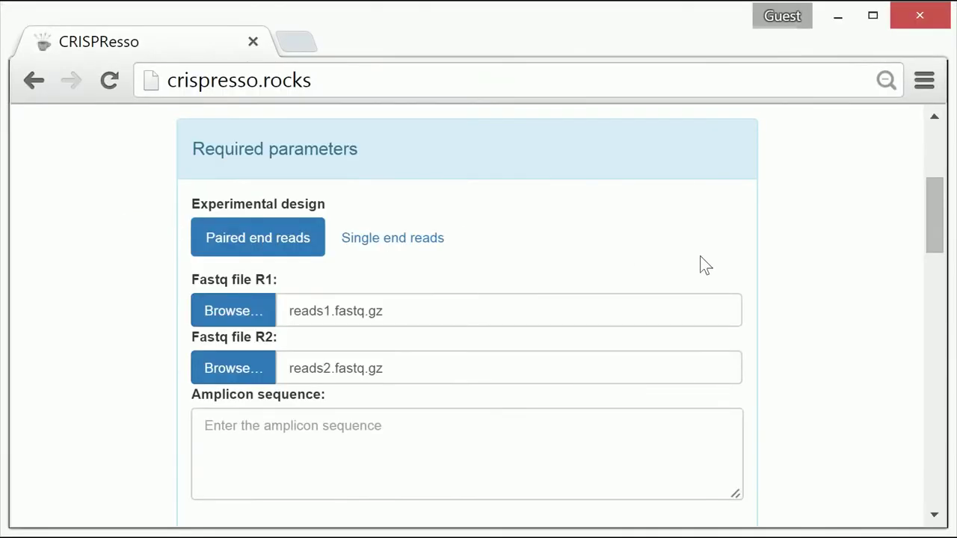
left_click_drag(934, 217, 935, 222)
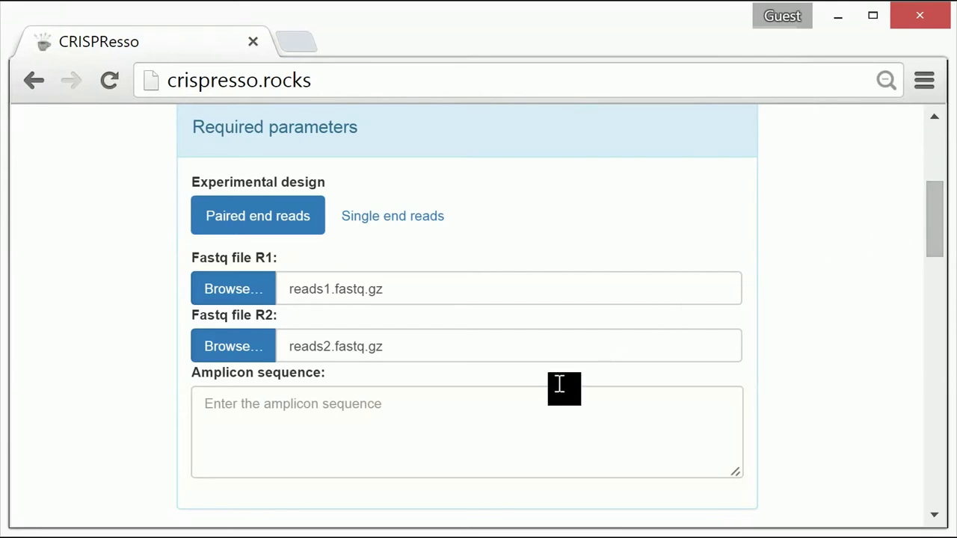
Paste the amplicon reference sequence beginning AATGTCCCCAATGGG into the Amplicon sequence box.
left_click(528, 418)
type("AATGTCCCCCAATGGGAAGTTCATCTGGCACTGCCCACAGGTGAGGAGGTCATGATCCCCTTCTGGAGCTCCCAACGGGCCGTGGTCTGGTTCATCATCTGTAAGAATGGCTTCAAGAGGCTCGGCTGTGGTT")
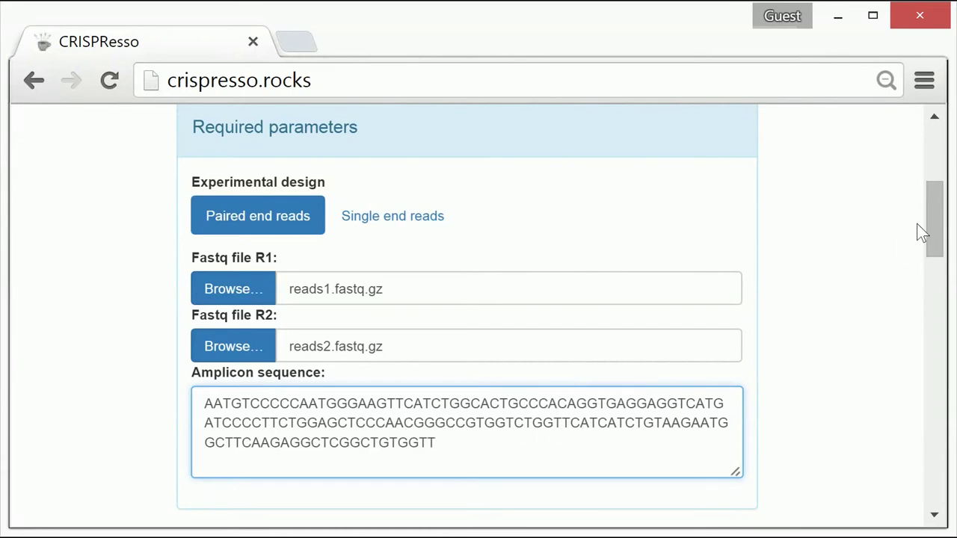
left_click_drag(937, 220, 948, 439)
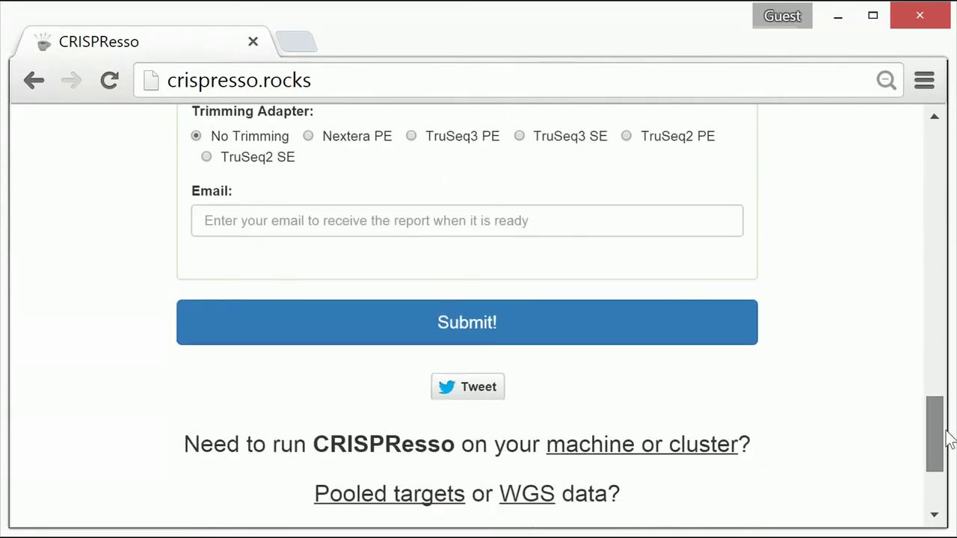
Submit the paired-end analysis and wait on the Processing your data page.
left_click(551, 327)
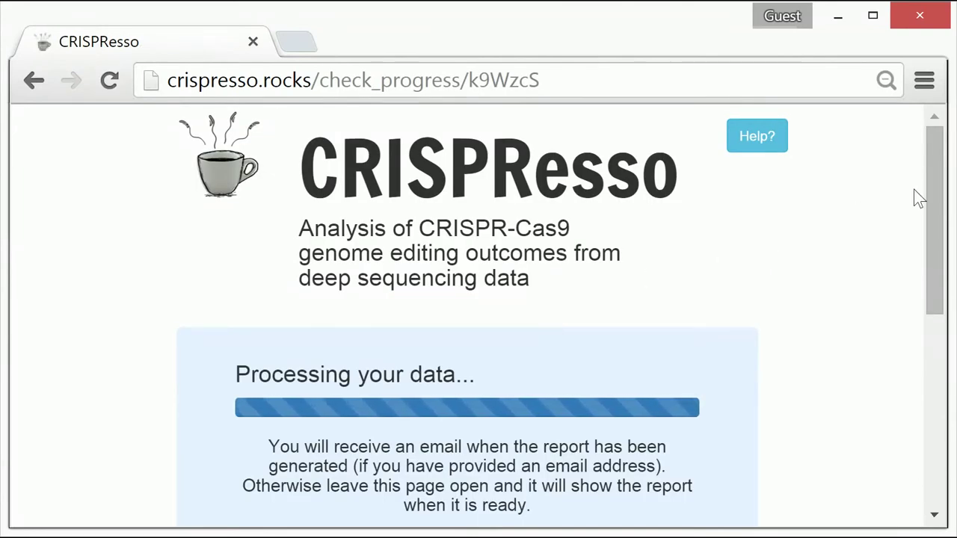
left_click_drag(939, 193, 942, 212)
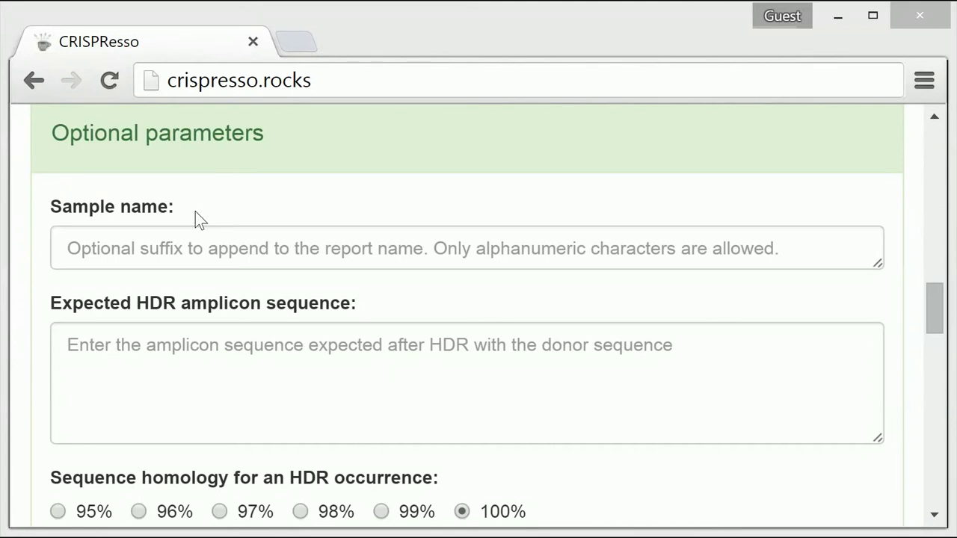
Enter test_data as the sample name under Optional parameters.
left_click(142, 247)
type("test_data")
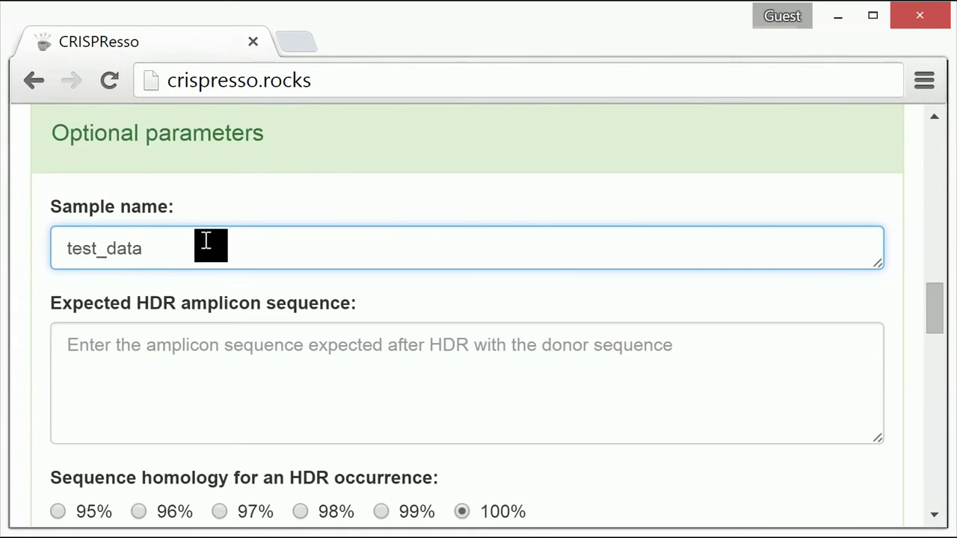
left_click(783, 191)
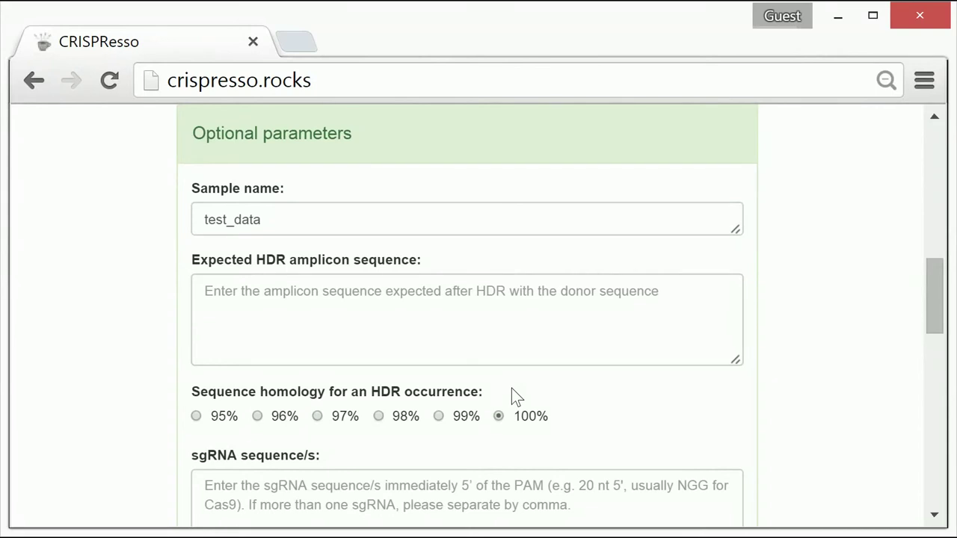
scroll(512, 388, "down", 1)
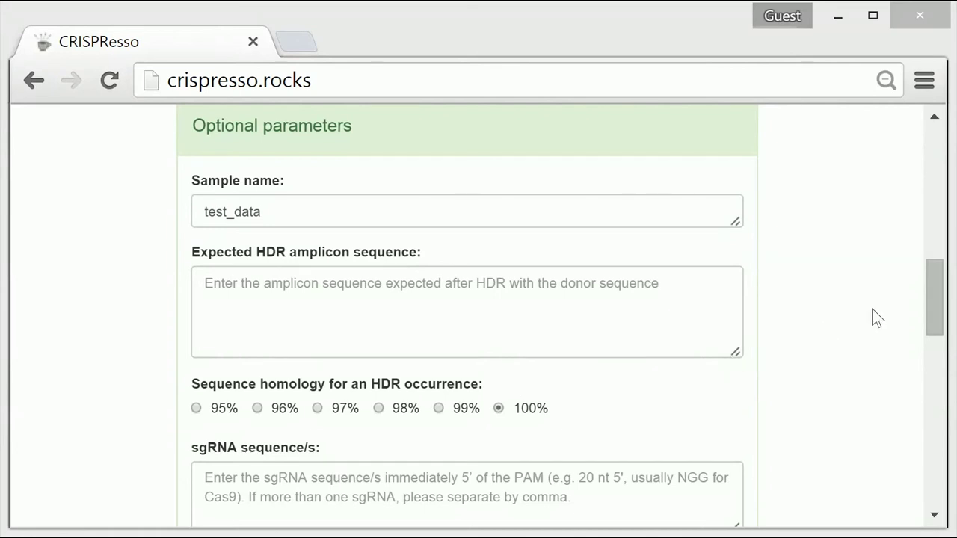
left_click_drag(928, 300, 939, 340)
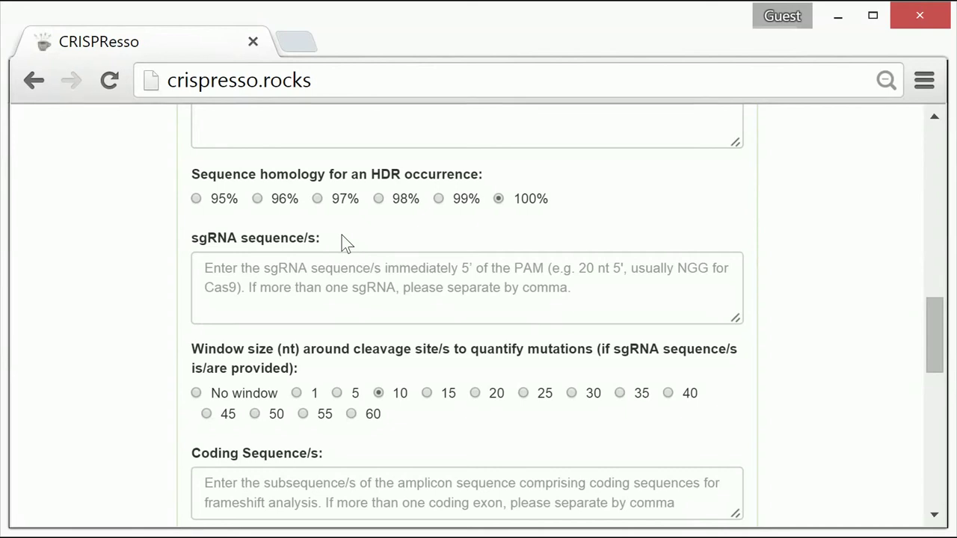
scroll(342, 235, "down", 1)
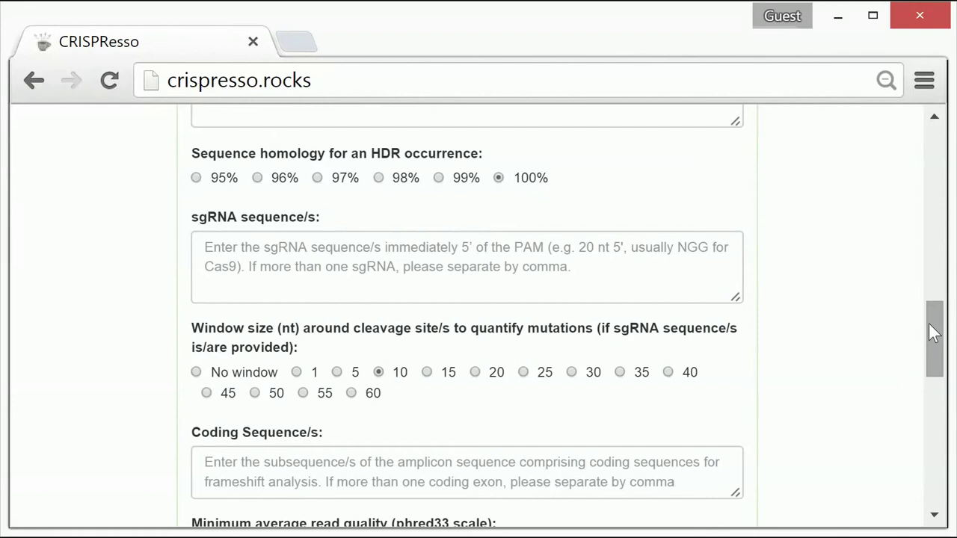
left_click_drag(928, 322, 934, 357)
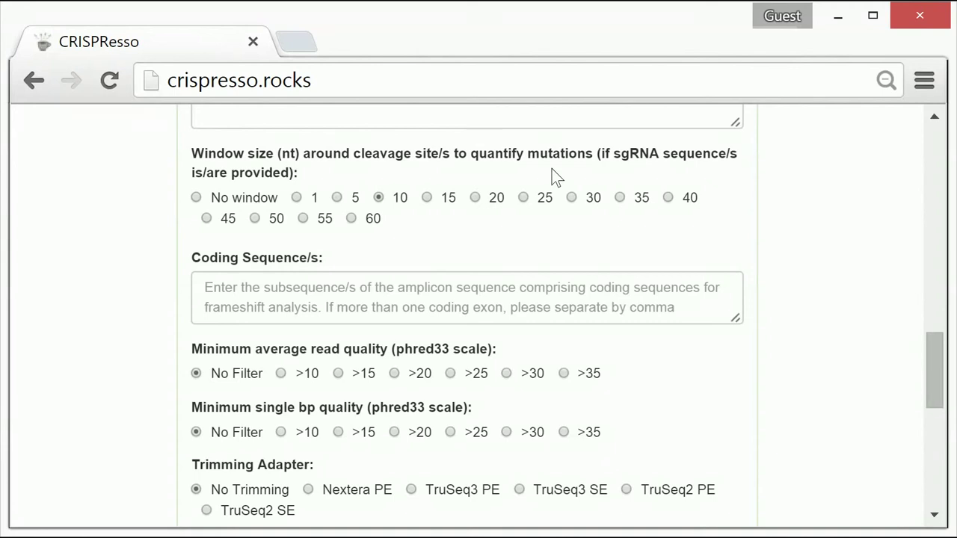
Scroll down the form to view the quantification window and quality filter settings.
scroll(553, 175, "down", 1)
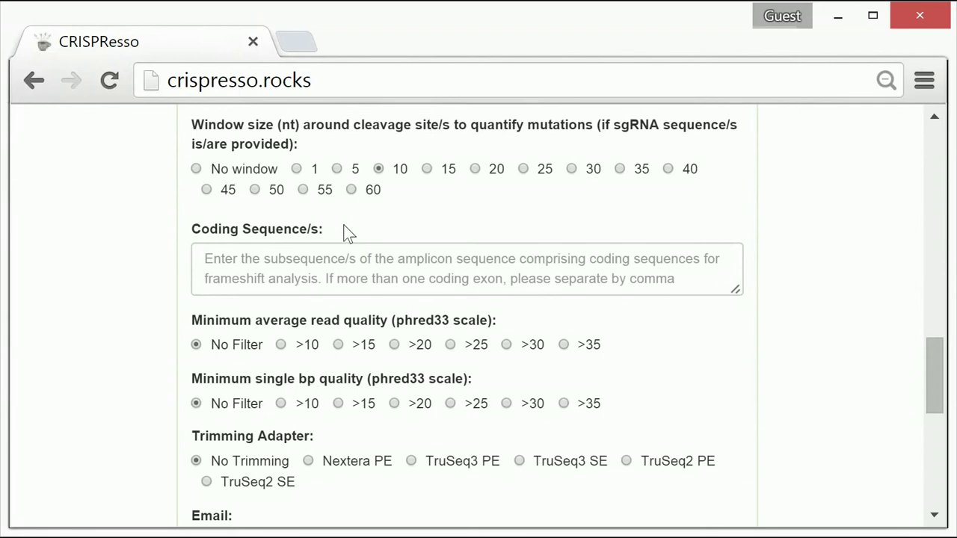
key("ctrl+0")
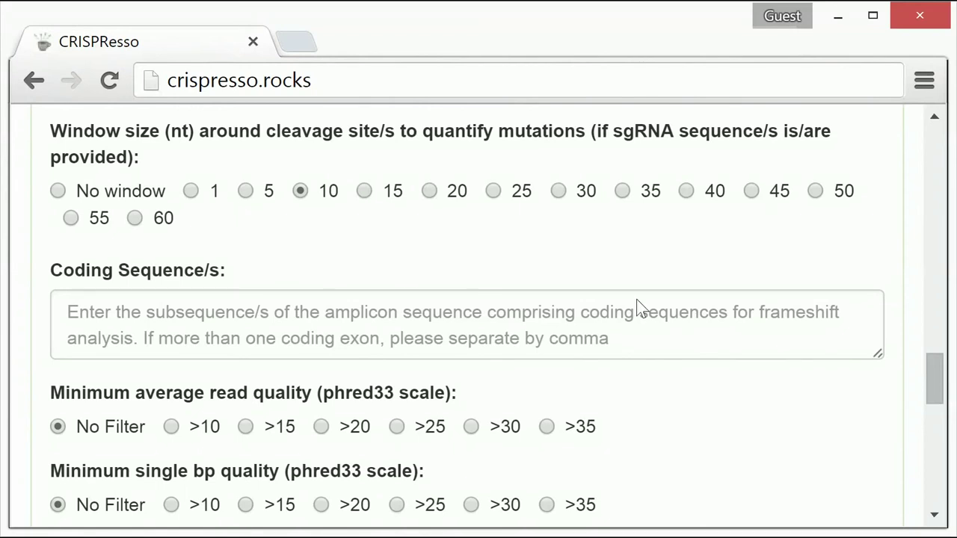
left_click_drag(934, 381, 943, 410)
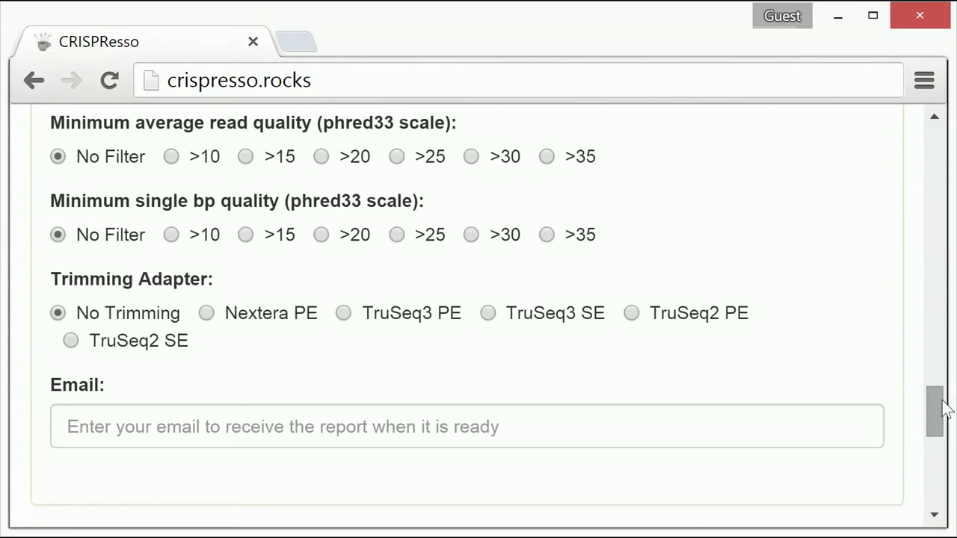
scroll(943, 402, "down", 2)
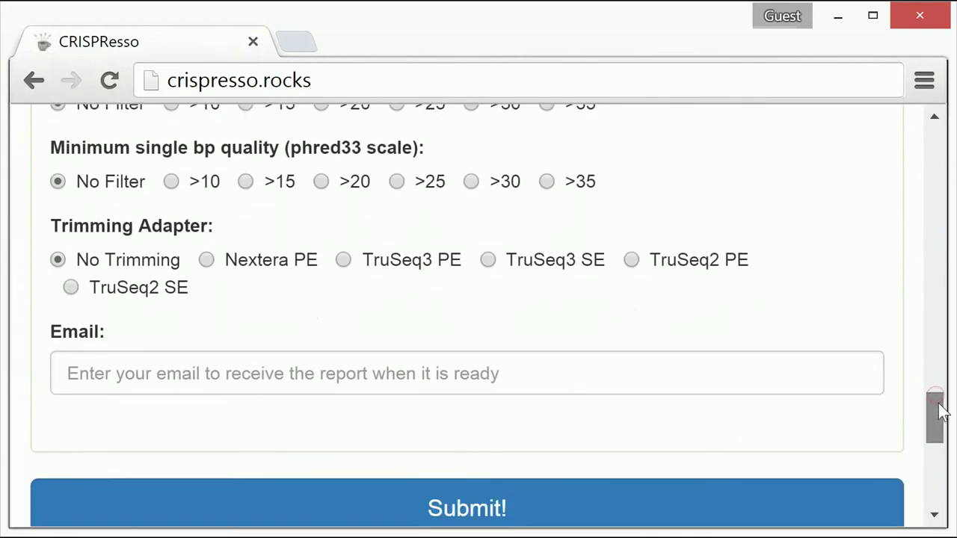
left_click_drag(941, 410, 943, 423)
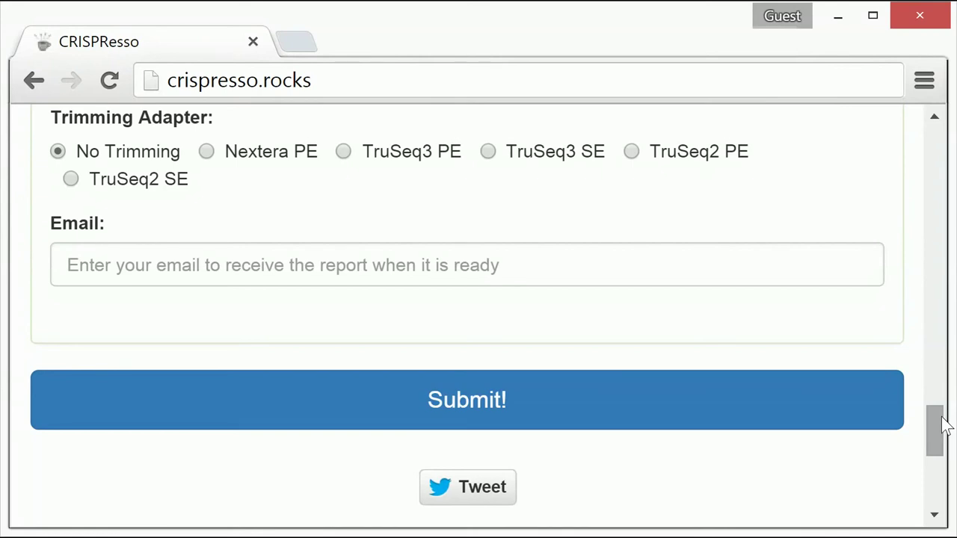
Place the cursor in the empty Email field for the report address.
left_click_drag(943, 425, 944, 422)
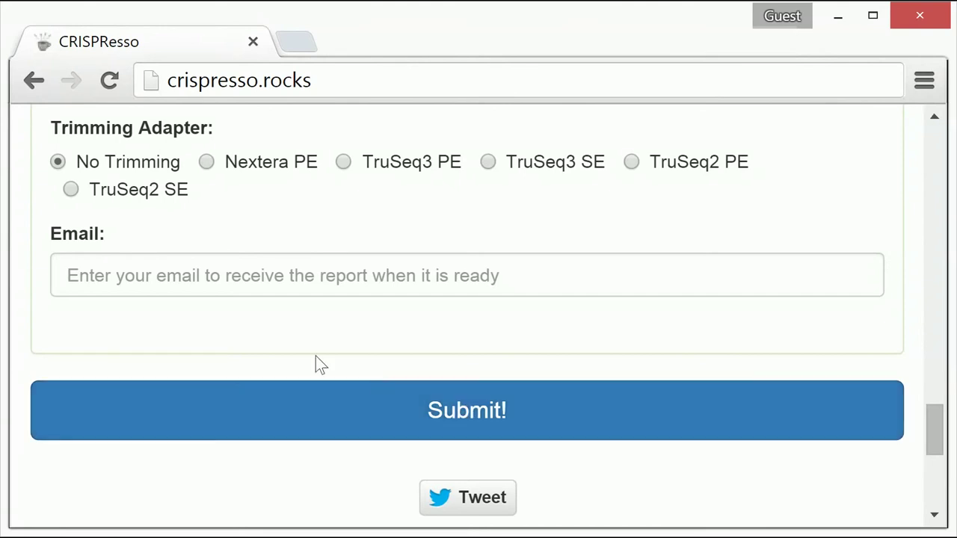
left_click(118, 283)
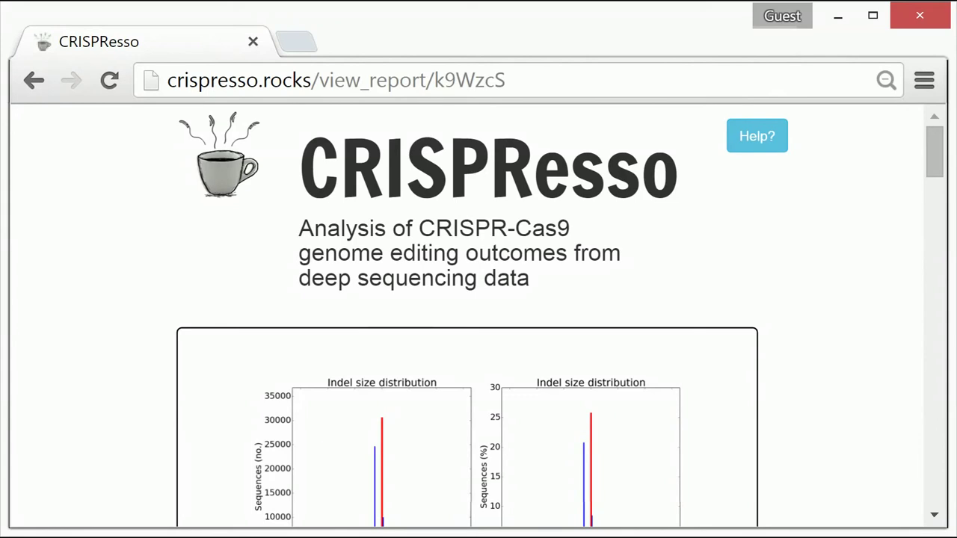
scroll(935, 168, "down", 1)
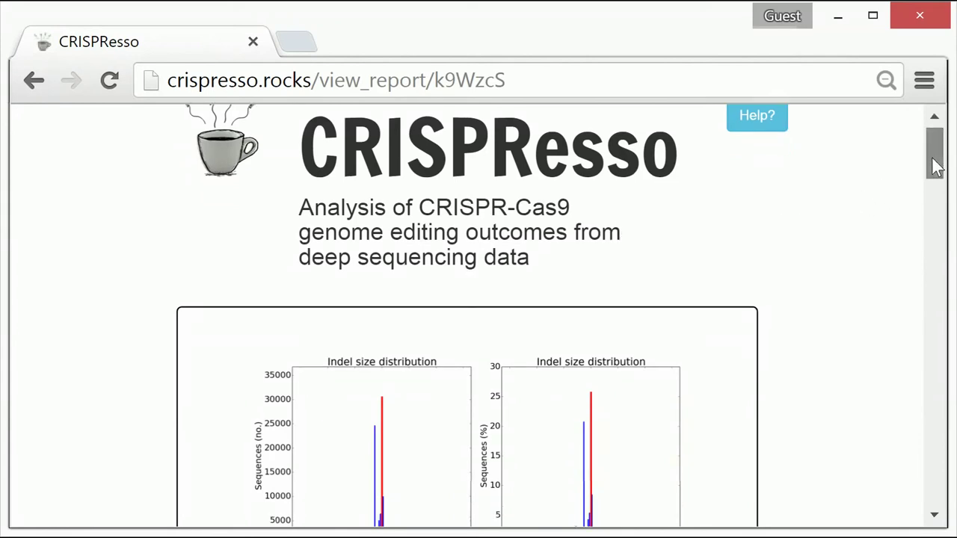
left_click_drag(935, 168, 954, 280)
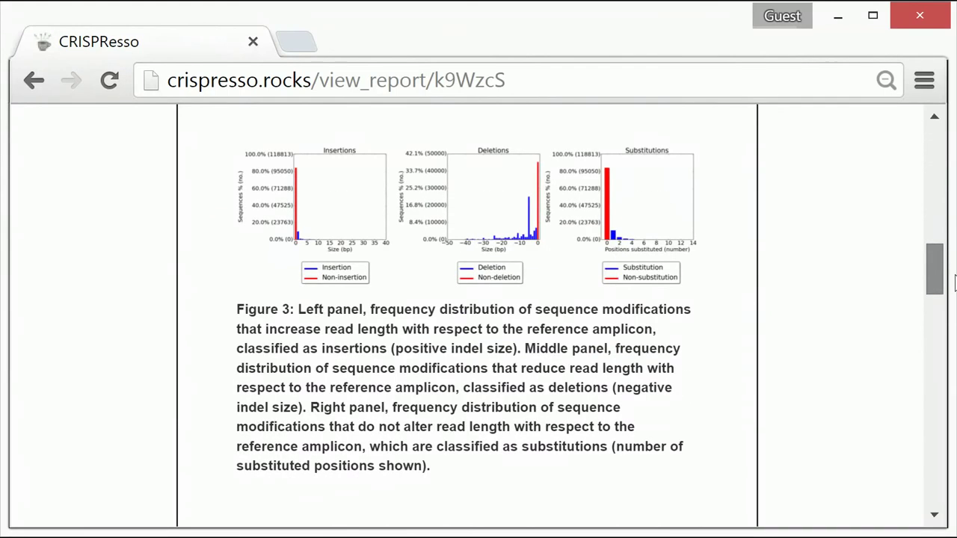
scroll(954, 280, "down", 9)
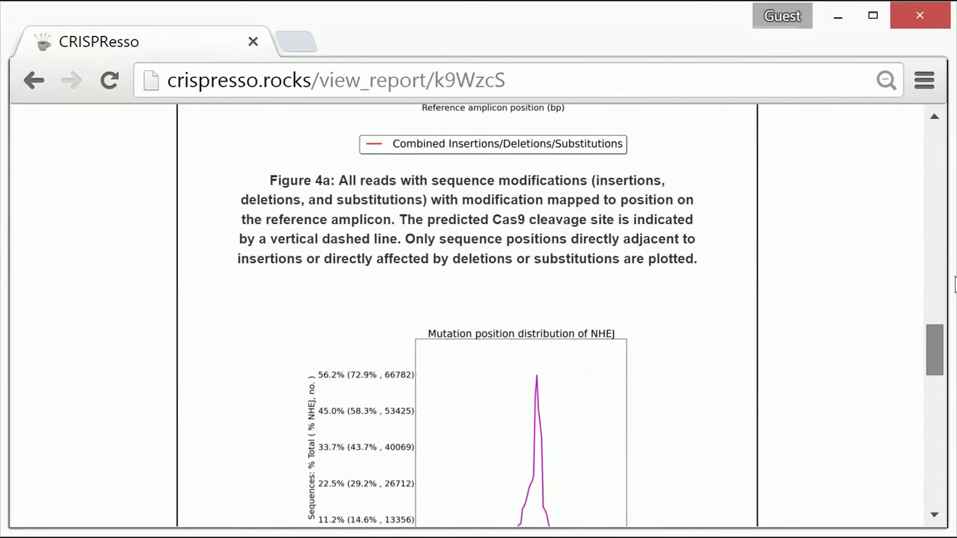
scroll(954, 281, "down", 8)
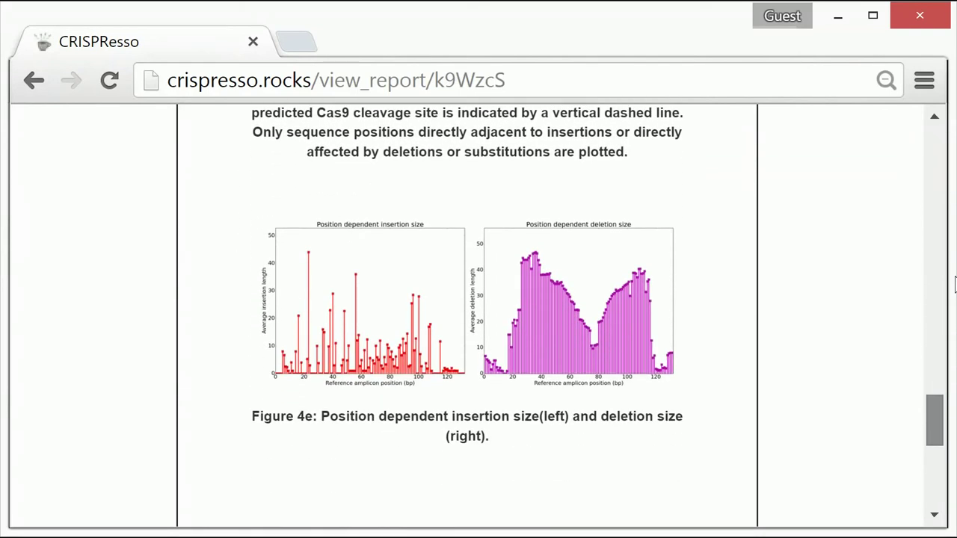
scroll(953, 280, "down", 3)
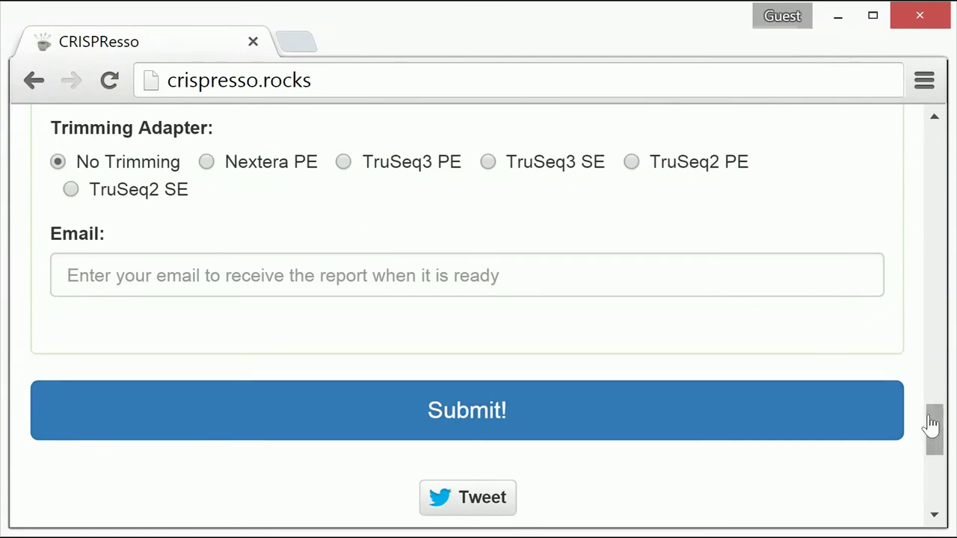
left_click_drag(934, 426, 952, 487)
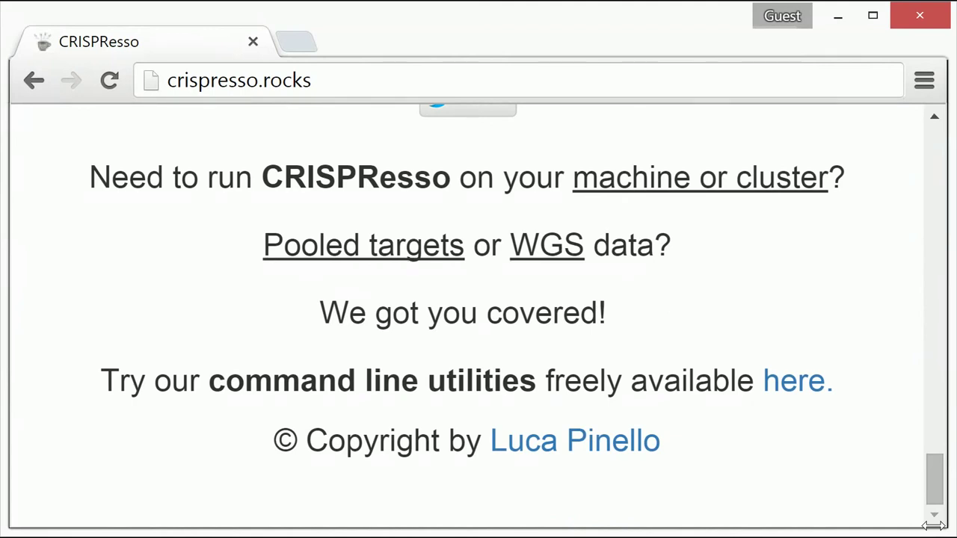